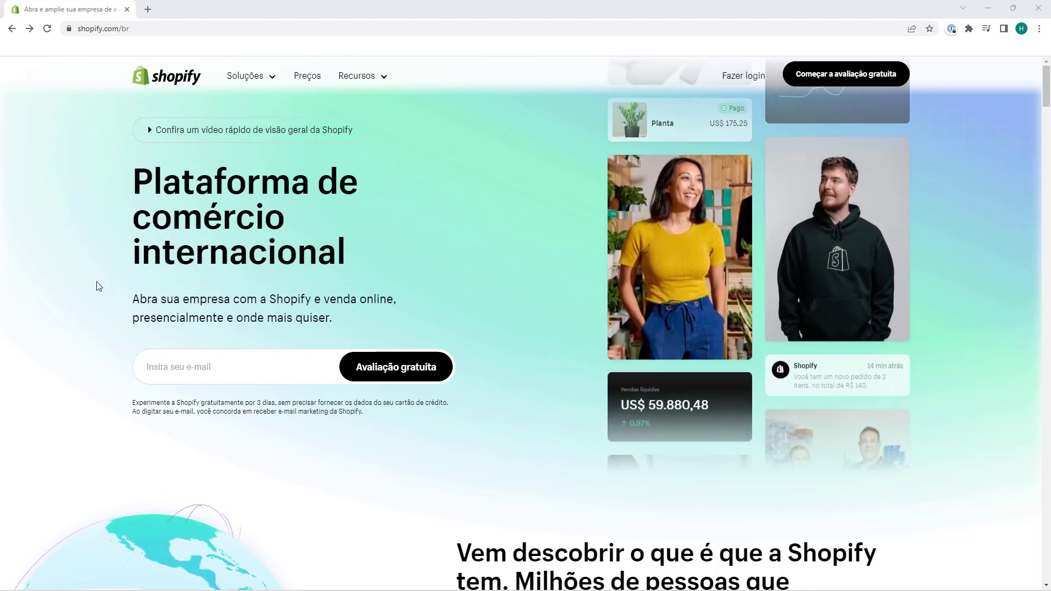
Log in to the store admin and open the Shopify App Store from the apps and sales channels settings.
{"action": "mouse_move", "coordinate": [621, 165]}
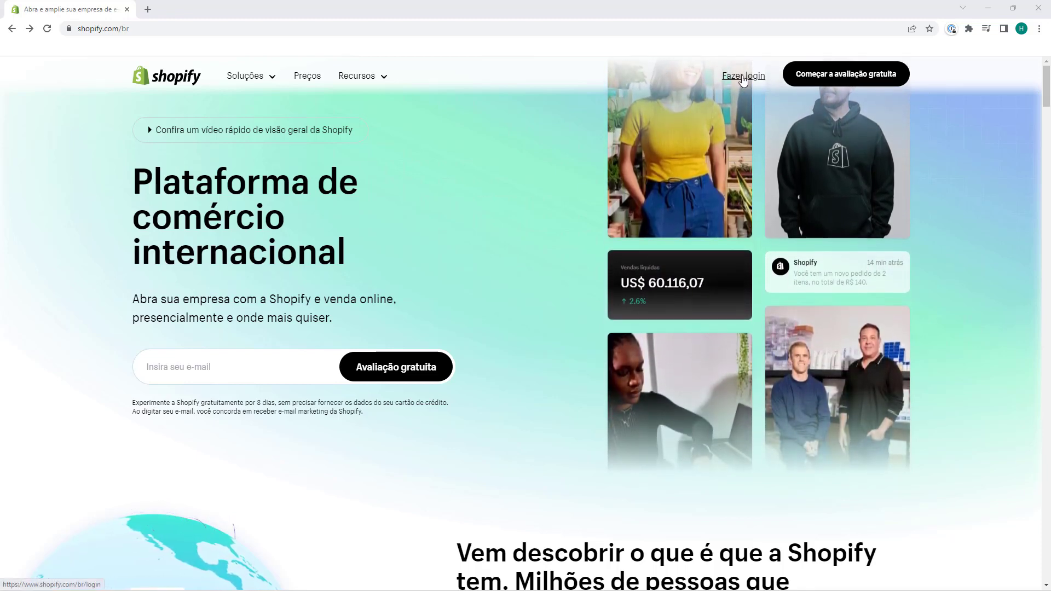
{"action": "left_click", "coordinate": [743, 77]}
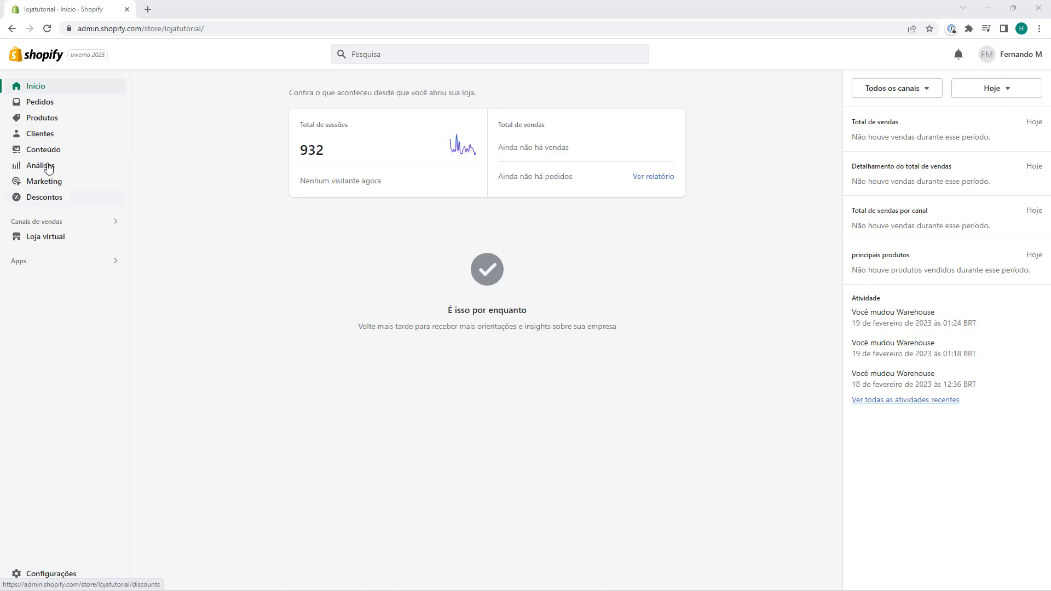
{"action": "left_click", "coordinate": [32, 264]}
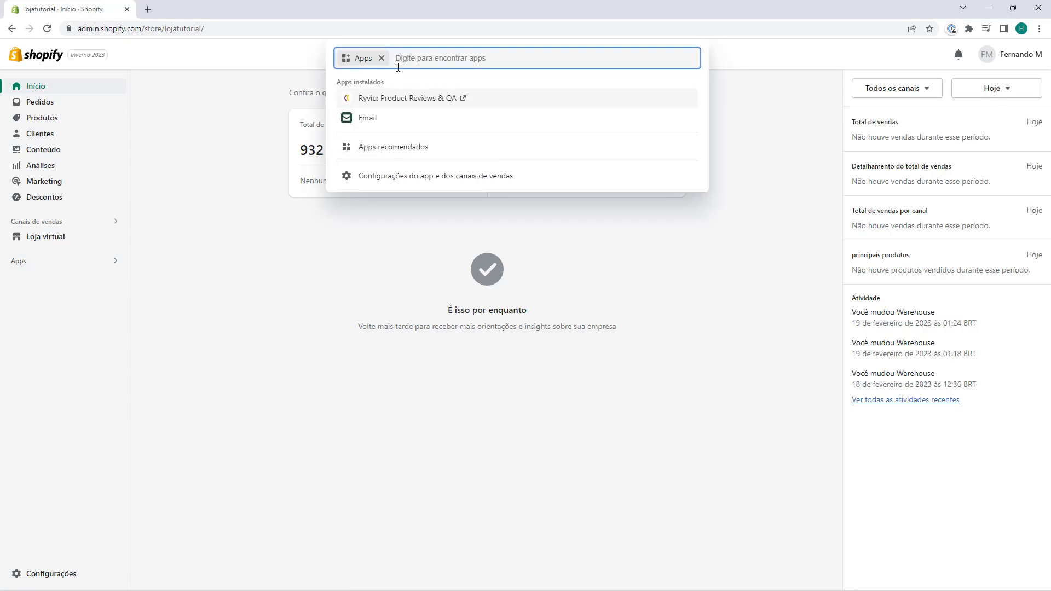
{"action": "left_click", "coordinate": [419, 182]}
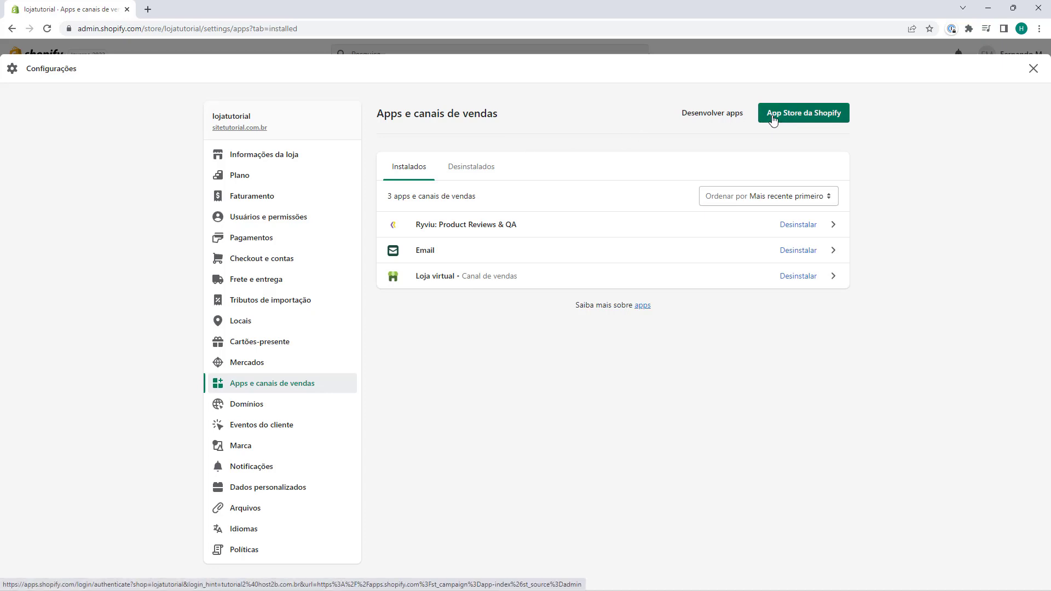
{"action": "left_click", "coordinate": [816, 121]}
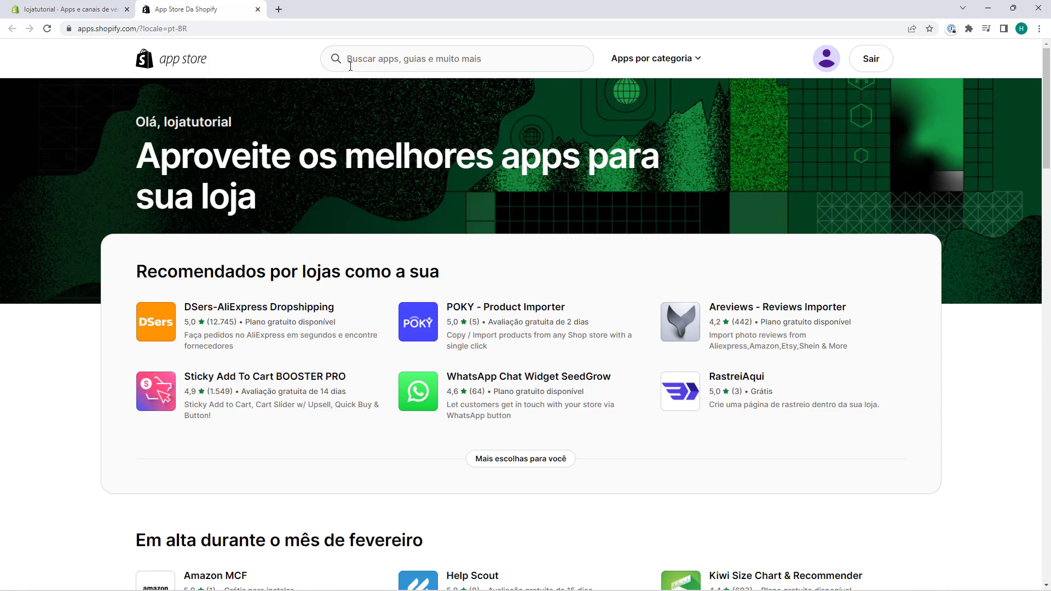
Search the App Store for "ava seo" and open the Ava SEO Image Optimizer Speed listing.
{"action": "left_click", "coordinate": [397, 64]}
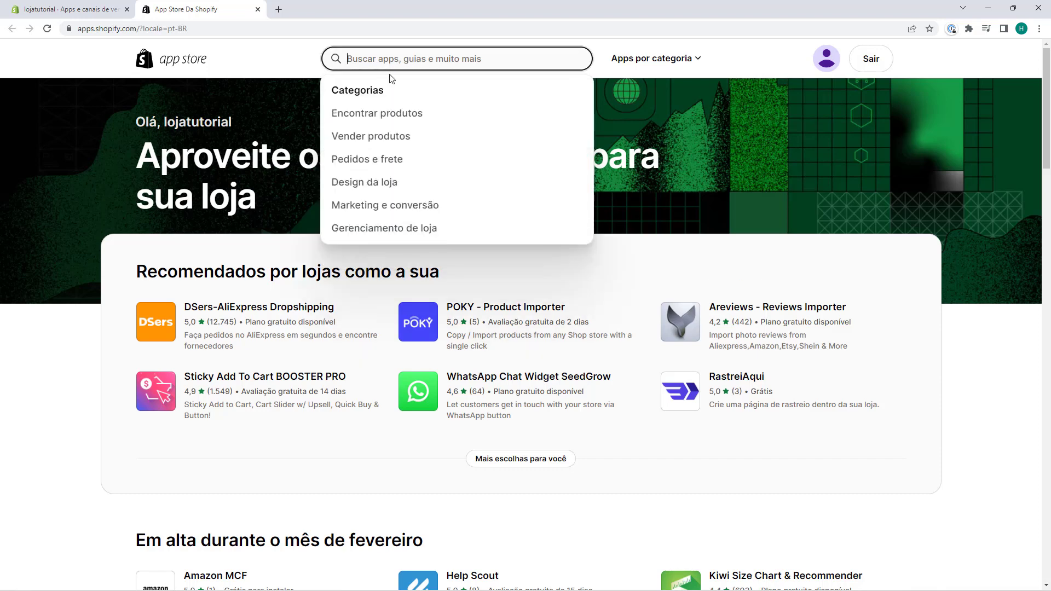
{"action": "type", "text": "ava"}
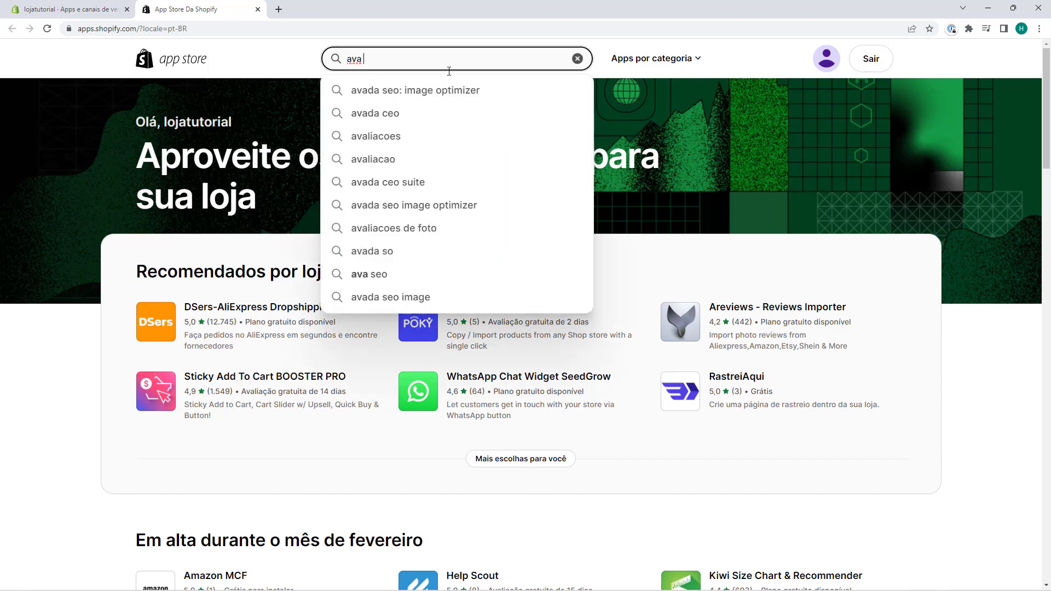
{"action": "type", "text": " seo"}
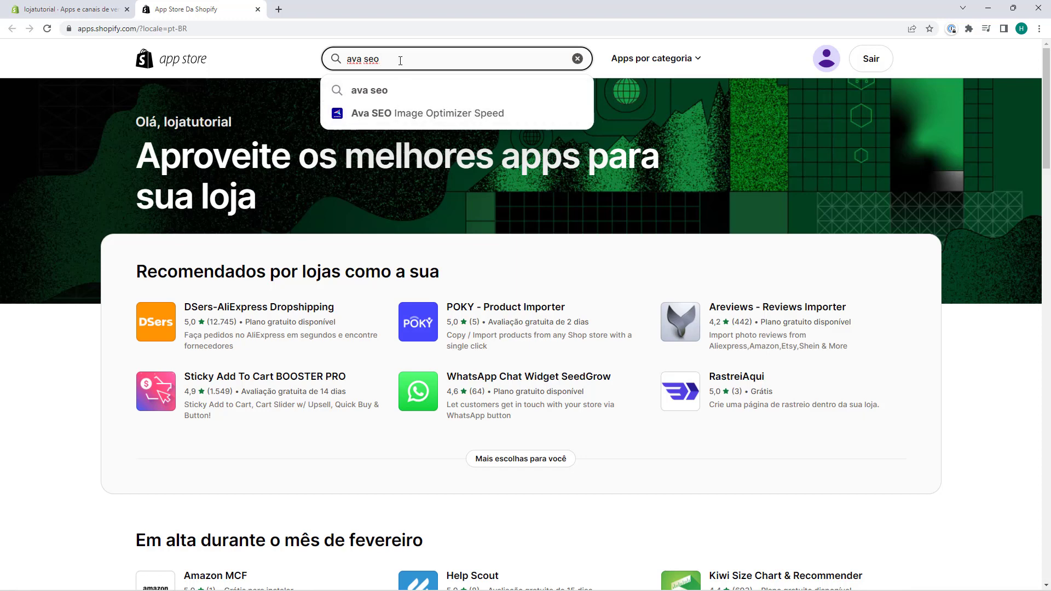
{"action": "key", "text": "Return"}
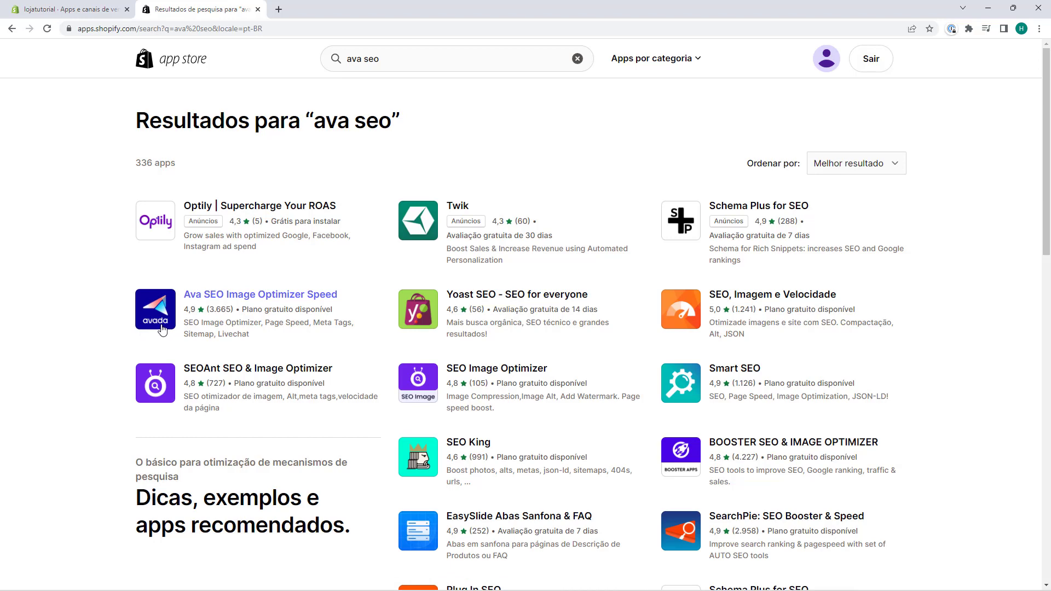
{"action": "left_click", "coordinate": [194, 296]}
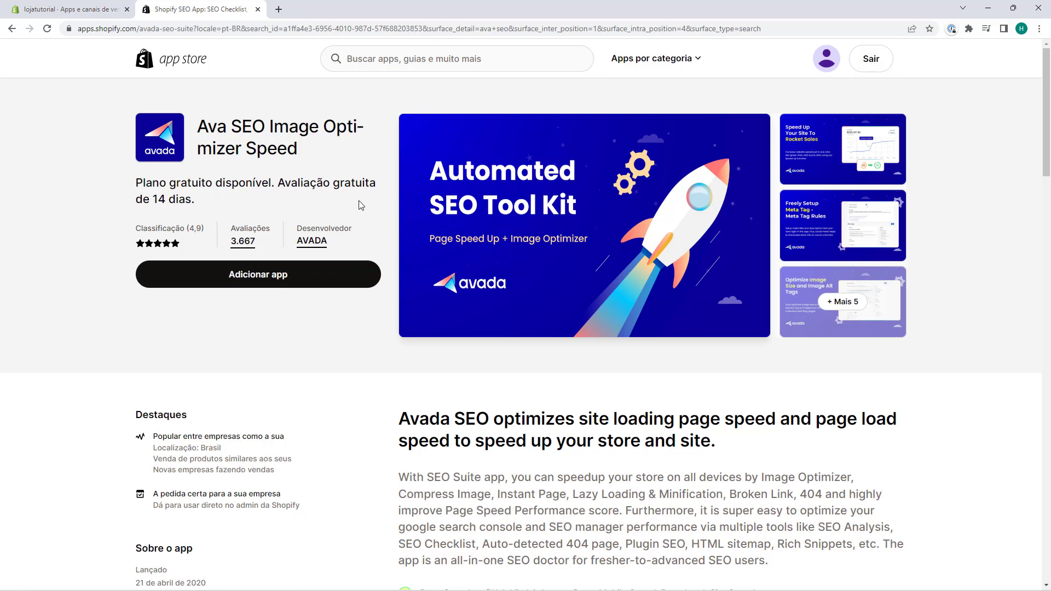
Review the Ava SEO Image Optimizer Speed pricing plans and install the app on the store.
{"action": "scroll", "coordinate": [416, 210], "scroll_direction": "down", "scroll_amount": 9}
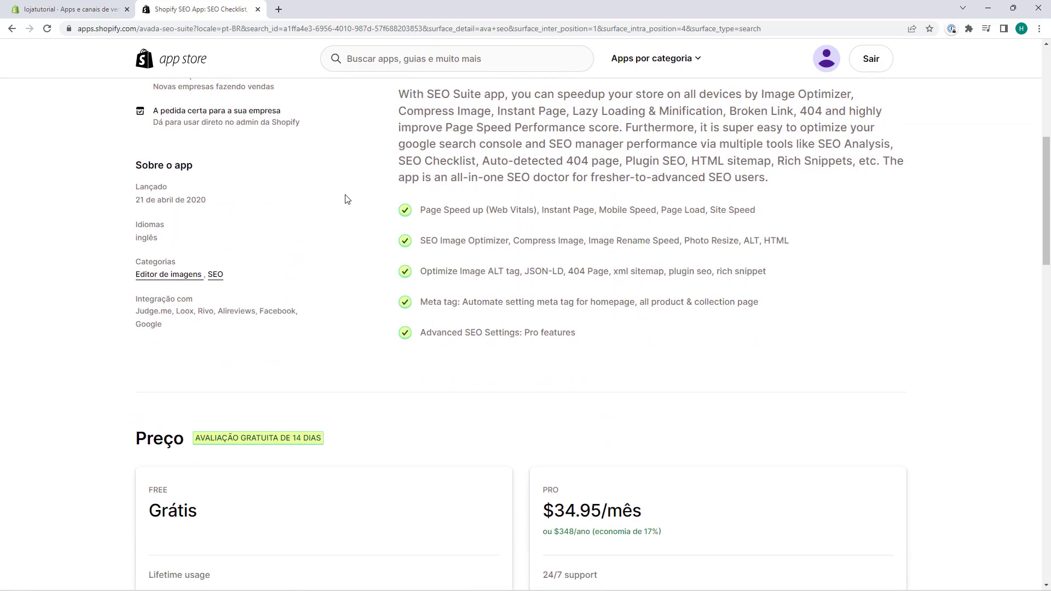
{"action": "scroll", "coordinate": [433, 208], "scroll_direction": "down", "scroll_amount": 3}
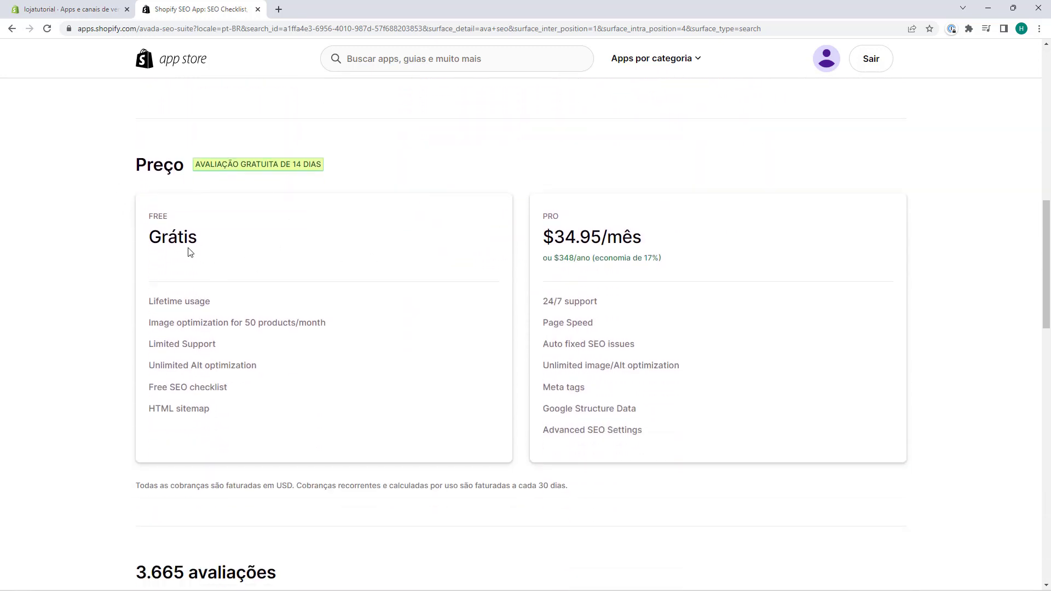
{"action": "left_click_drag", "start_coordinate": [151, 244], "coordinate": [225, 260]}
{"action": "left_click", "coordinate": [225, 261]}
{"action": "scroll", "coordinate": [455, 408], "scroll_direction": "up", "scroll_amount": 7}
{"action": "scroll", "coordinate": [462, 411], "scroll_direction": "up", "scroll_amount": 5}
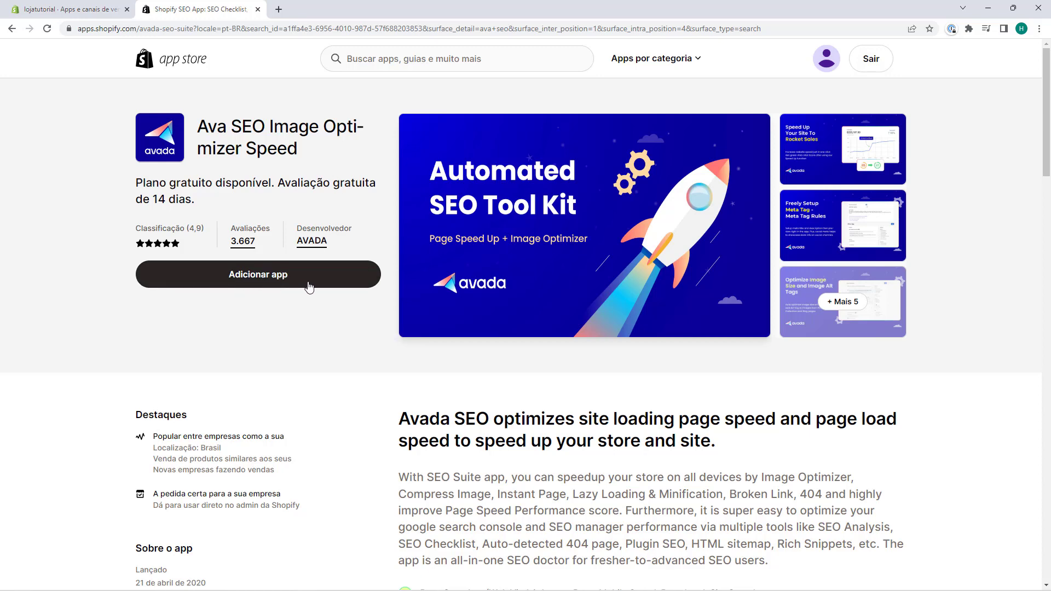
{"action": "left_click", "coordinate": [264, 285]}
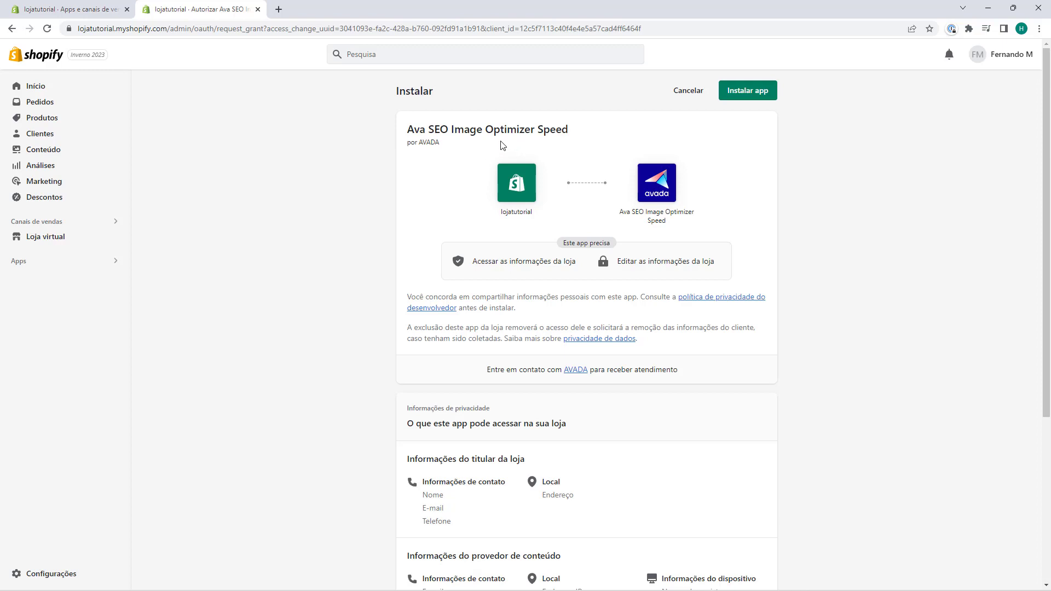
{"action": "left_click", "coordinate": [734, 97]}
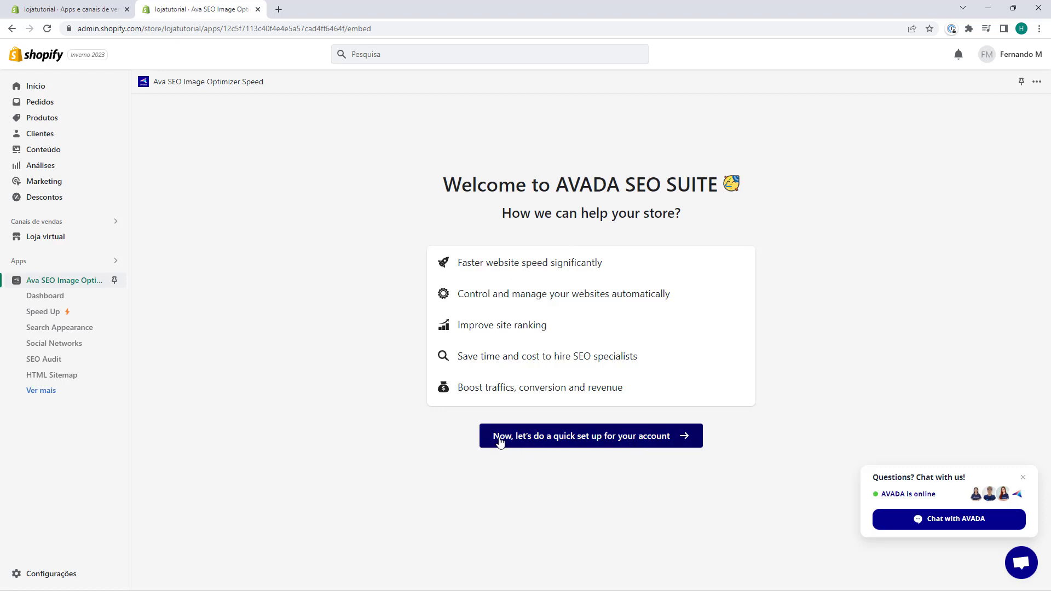
Accept the general information and complete the quick setup with HTML Sitemap and Speed Up turned off, proceeding to plan selection.
{"action": "left_click", "coordinate": [593, 446]}
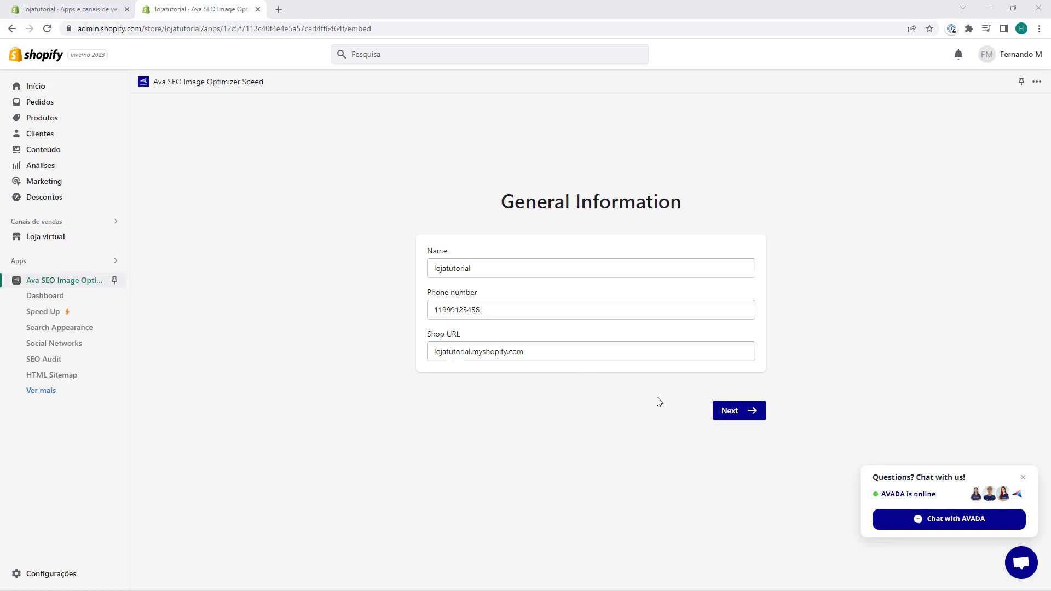
{"action": "left_click", "coordinate": [743, 418]}
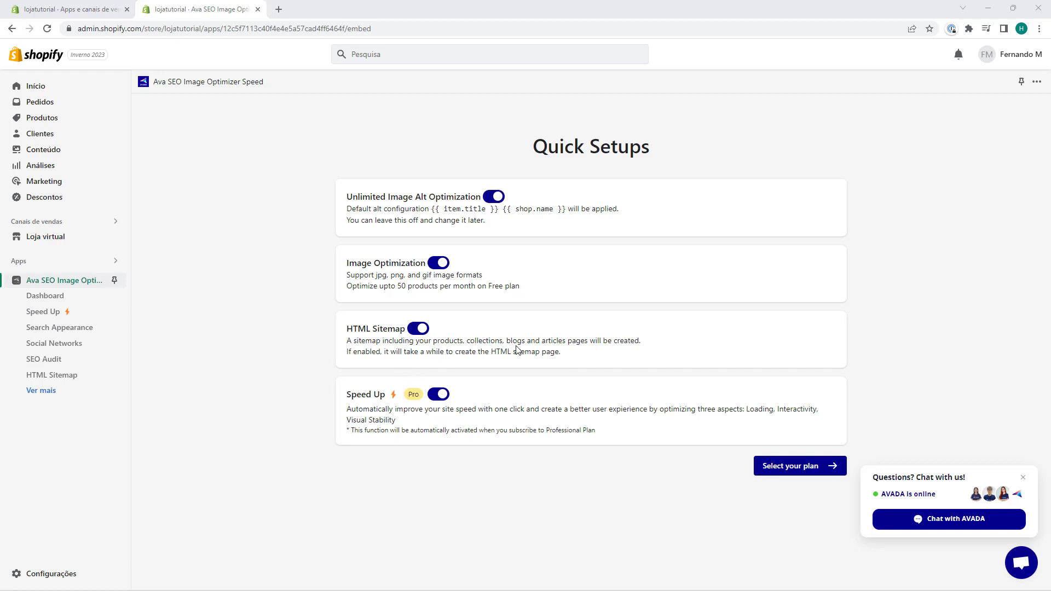
{"action": "left_click", "coordinate": [421, 331]}
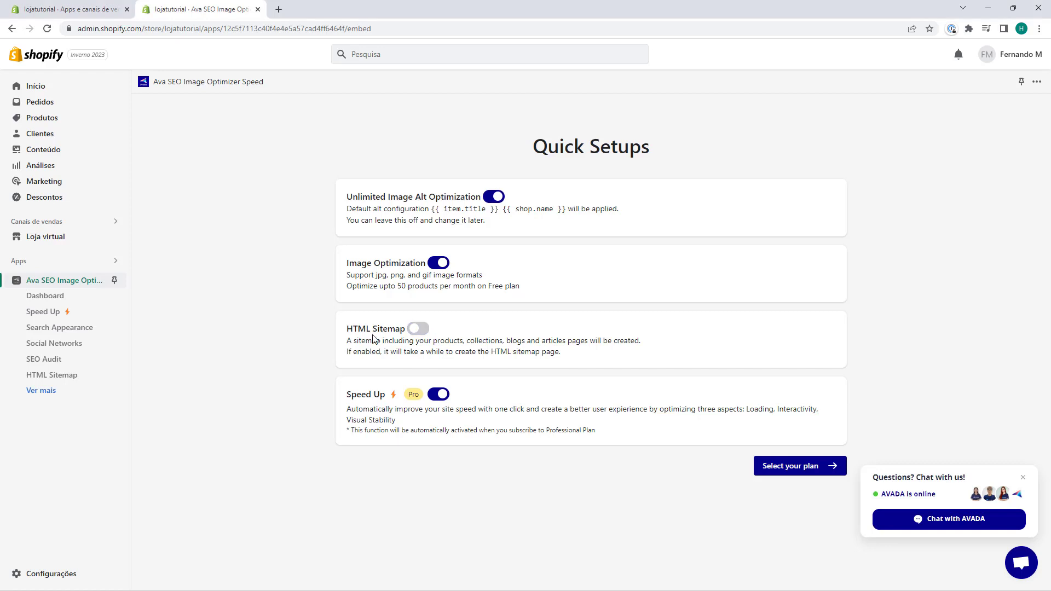
{"action": "left_click", "coordinate": [417, 331]}
{"action": "left_click", "coordinate": [417, 330]}
{"action": "left_click", "coordinate": [437, 398]}
{"action": "left_click", "coordinate": [794, 471]}
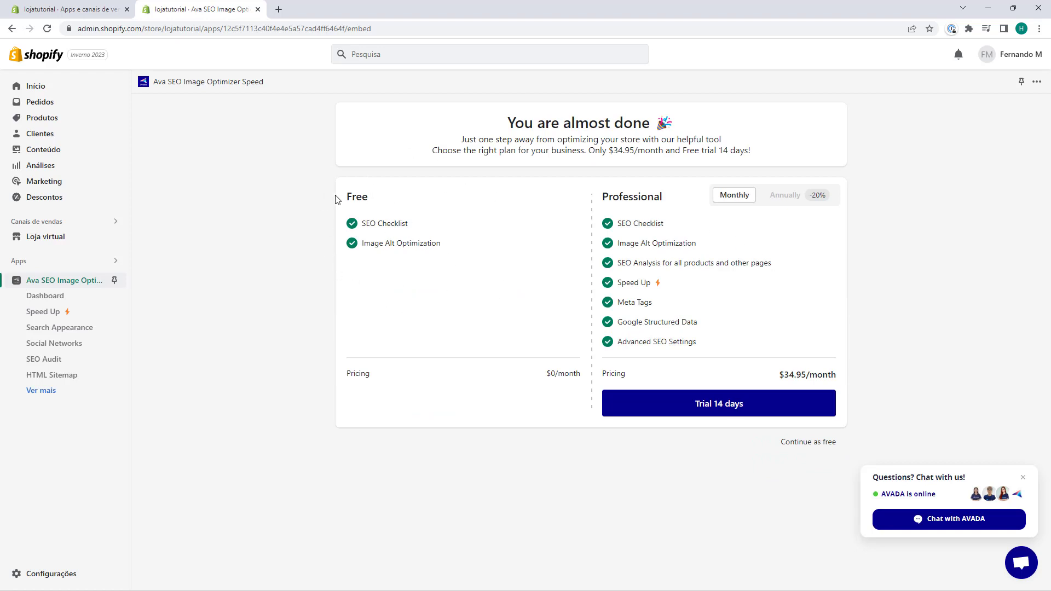
Compare the features and monthly pricing of the Free and Professional plans.
{"action": "left_click_drag", "start_coordinate": [343, 202], "coordinate": [376, 226]}
{"action": "left_click", "coordinate": [383, 201]}
{"action": "left_click", "coordinate": [366, 226]}
{"action": "left_click_drag", "start_coordinate": [363, 246], "coordinate": [386, 247]}
{"action": "left_click_drag", "start_coordinate": [347, 374], "coordinate": [362, 374]}
{"action": "left_click", "coordinate": [361, 374]}
{"action": "triple_click", "coordinate": [546, 374]}
{"action": "left_click", "coordinate": [463, 386]}
{"action": "left_click_drag", "start_coordinate": [619, 225], "coordinate": [673, 287]}
{"action": "left_click", "coordinate": [625, 262]}
{"action": "left_click", "coordinate": [630, 285]}
{"action": "left_click_drag", "start_coordinate": [617, 303], "coordinate": [657, 307]}
{"action": "left_click", "coordinate": [657, 307]}
{"action": "left_click_drag", "start_coordinate": [617, 342], "coordinate": [679, 344]}
{"action": "left_click", "coordinate": [676, 346]}
{"action": "mouse_move", "coordinate": [780, 375]}
{"action": "left_mouse_down"}
{"action": "mouse_move", "coordinate": [794, 375]}
{"action": "mouse_move", "coordinate": [764, 377]}
{"action": "mouse_move", "coordinate": [799, 376]}
{"action": "left_mouse_up"}
{"action": "left_click", "coordinate": [861, 341]}
Continue with the Free plan and dismiss the Women's Day discount offer.
{"action": "left_click", "coordinate": [807, 446]}
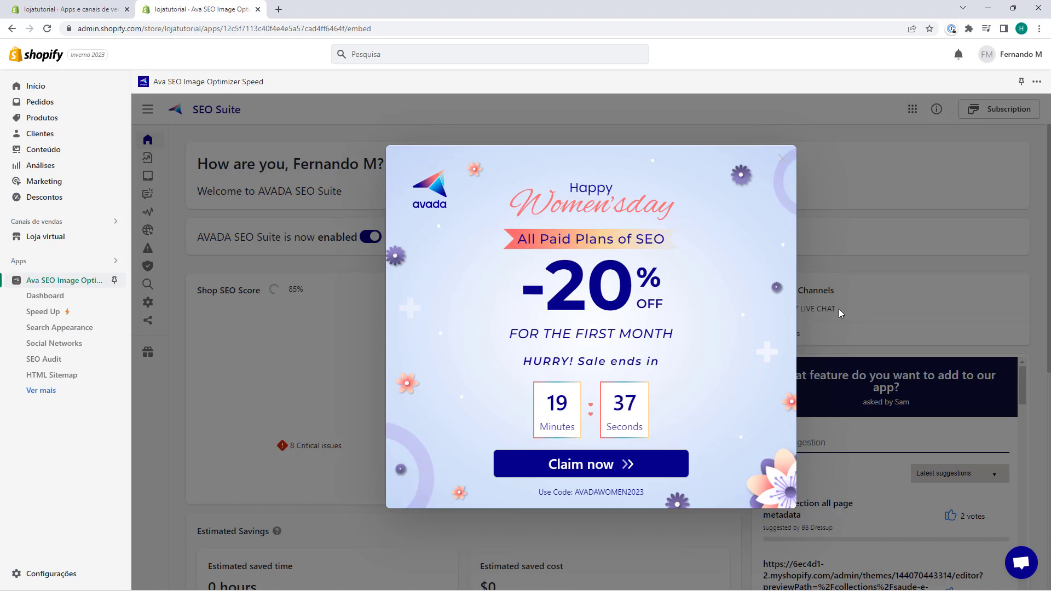
{"action": "left_click", "coordinate": [782, 164]}
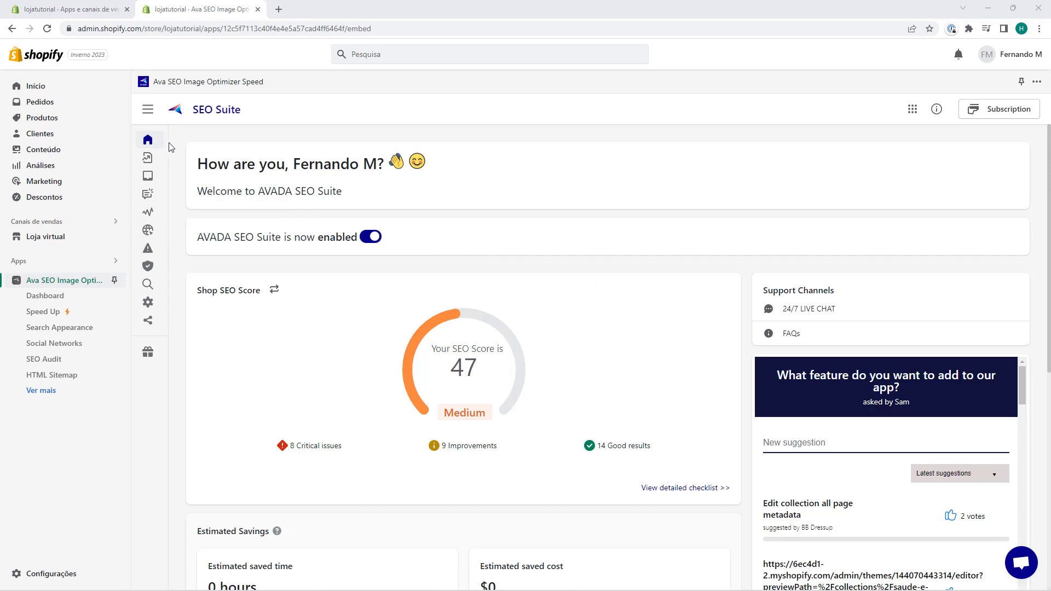
Open the Speed Up image optimization settings, review them and run the optimization of the store's images.
{"action": "mouse_move", "coordinate": [169, 219]}
{"action": "mouse_move", "coordinate": [159, 142]}
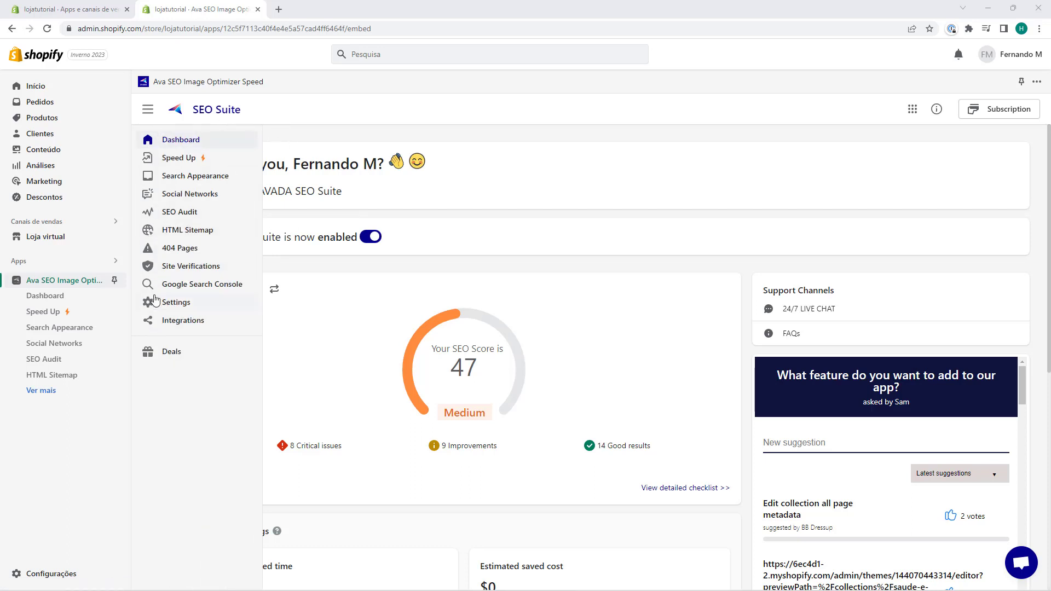
{"action": "left_click", "coordinate": [171, 162]}
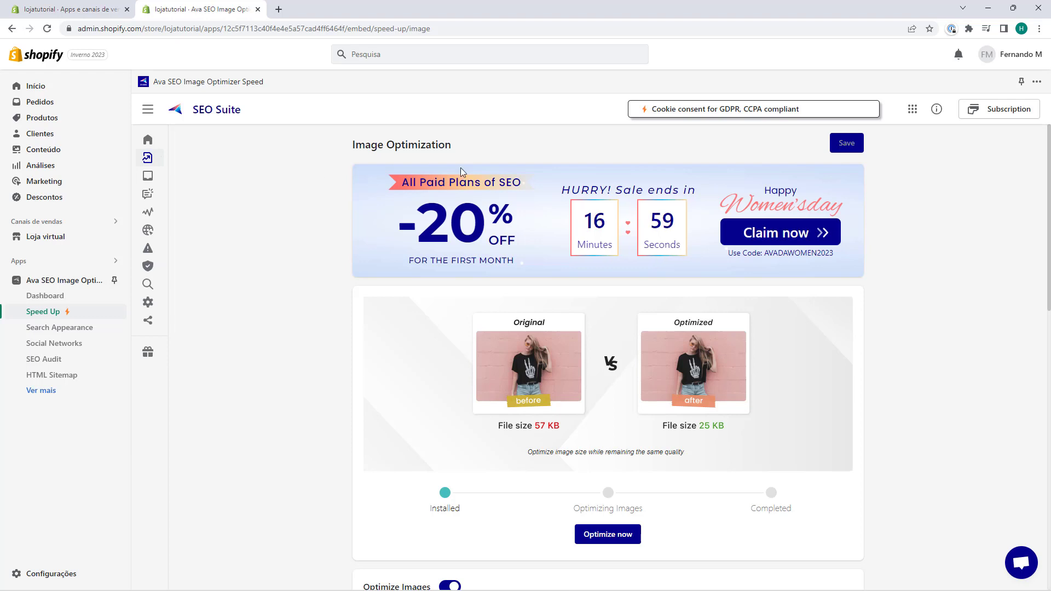
{"action": "scroll", "coordinate": [339, 156], "scroll_direction": "down", "scroll_amount": 2}
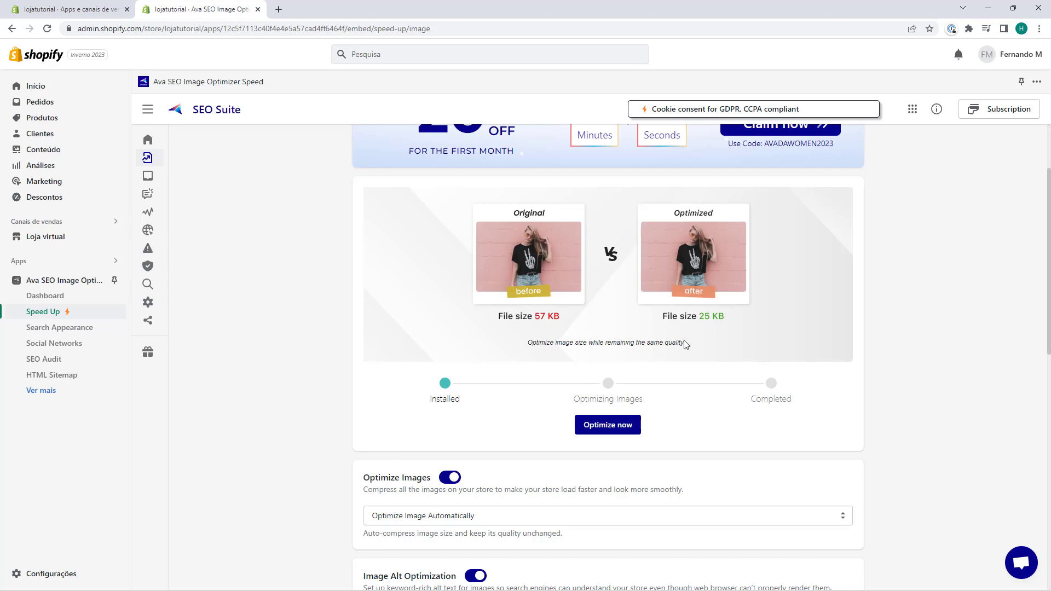
{"action": "scroll", "coordinate": [548, 263], "scroll_direction": "down", "scroll_amount": 3}
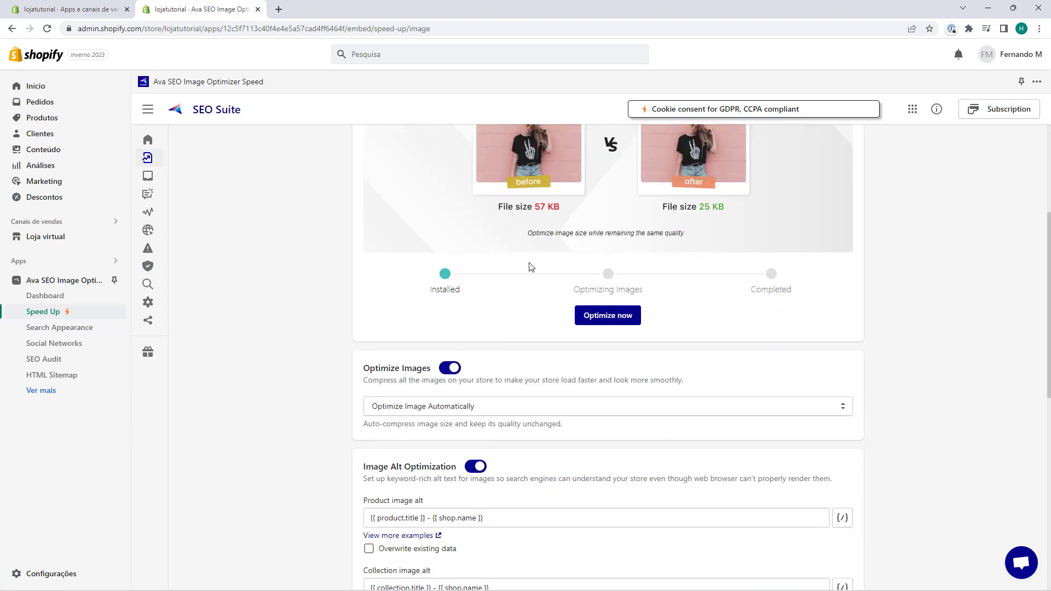
{"action": "scroll", "coordinate": [431, 288], "scroll_direction": "down", "scroll_amount": 4}
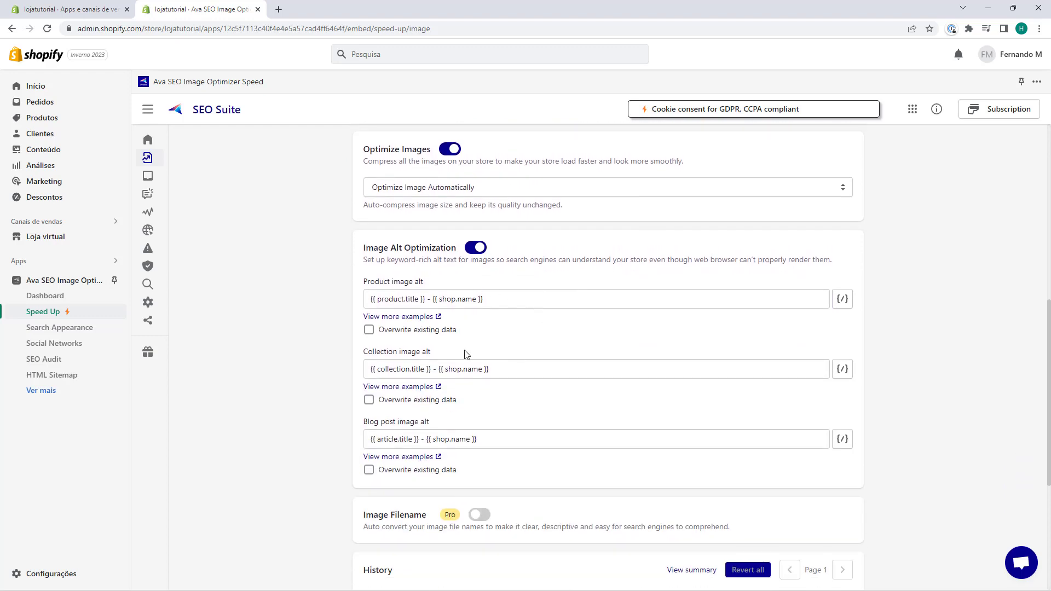
{"action": "scroll", "coordinate": [511, 317], "scroll_direction": "down", "scroll_amount": 5}
{"action": "scroll", "coordinate": [629, 386], "scroll_direction": "up", "scroll_amount": 5}
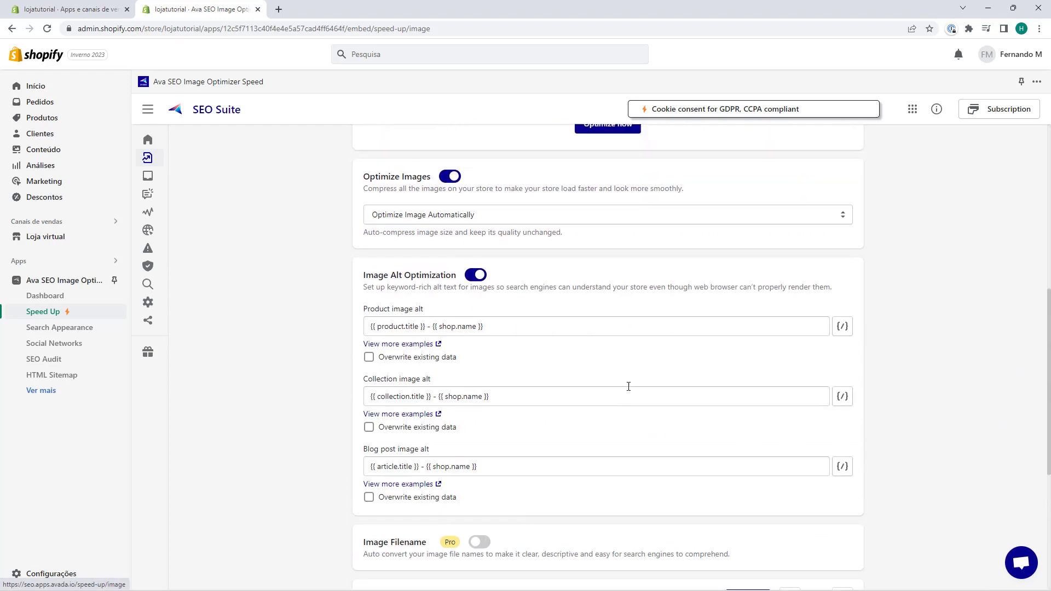
{"action": "scroll", "coordinate": [628, 386], "scroll_direction": "up", "scroll_amount": 5}
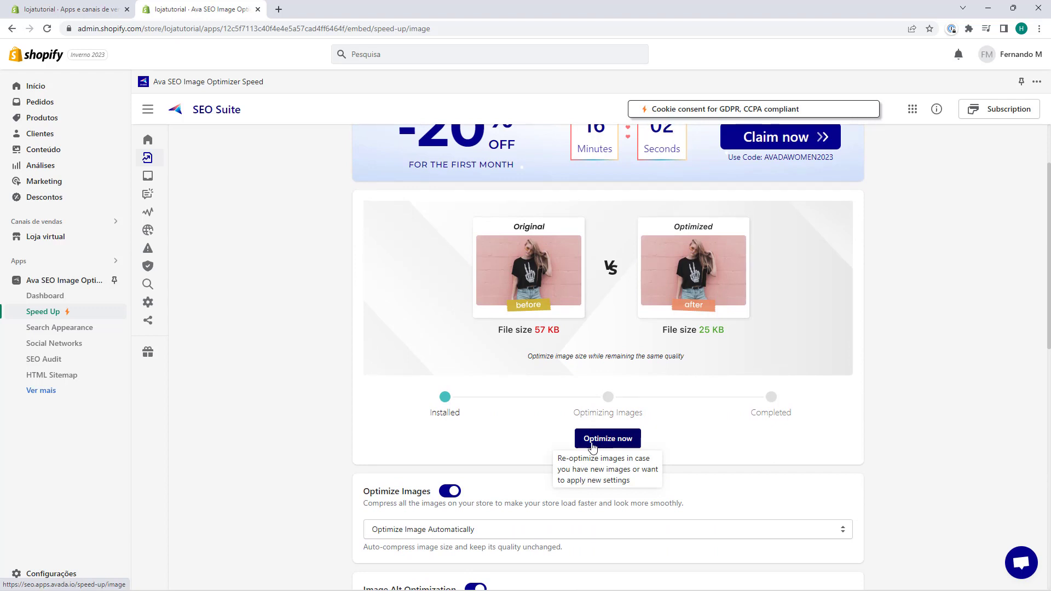
{"action": "left_click", "coordinate": [605, 441]}
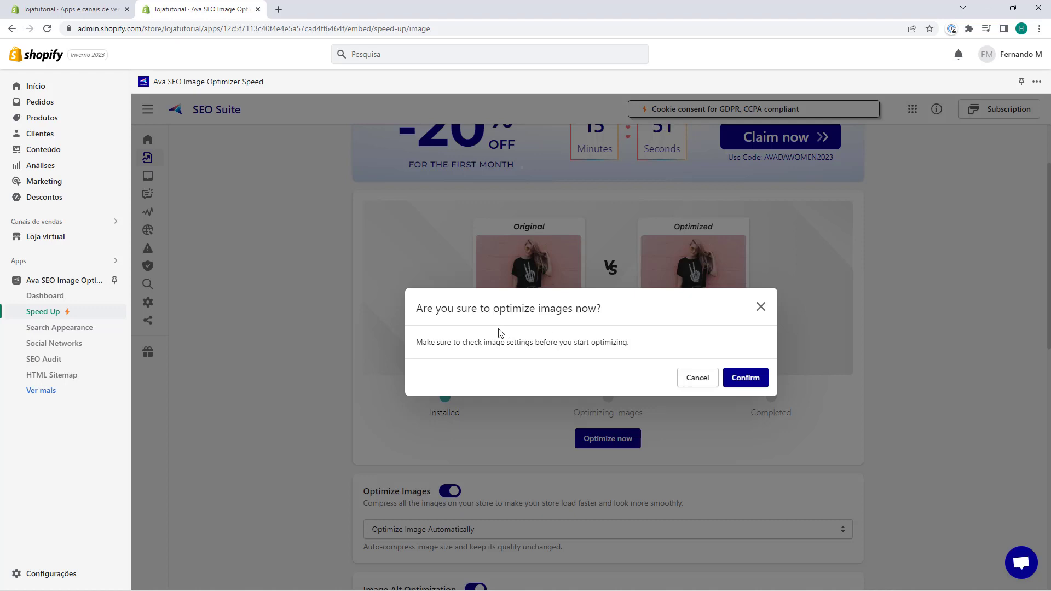
{"action": "left_click", "coordinate": [745, 378]}
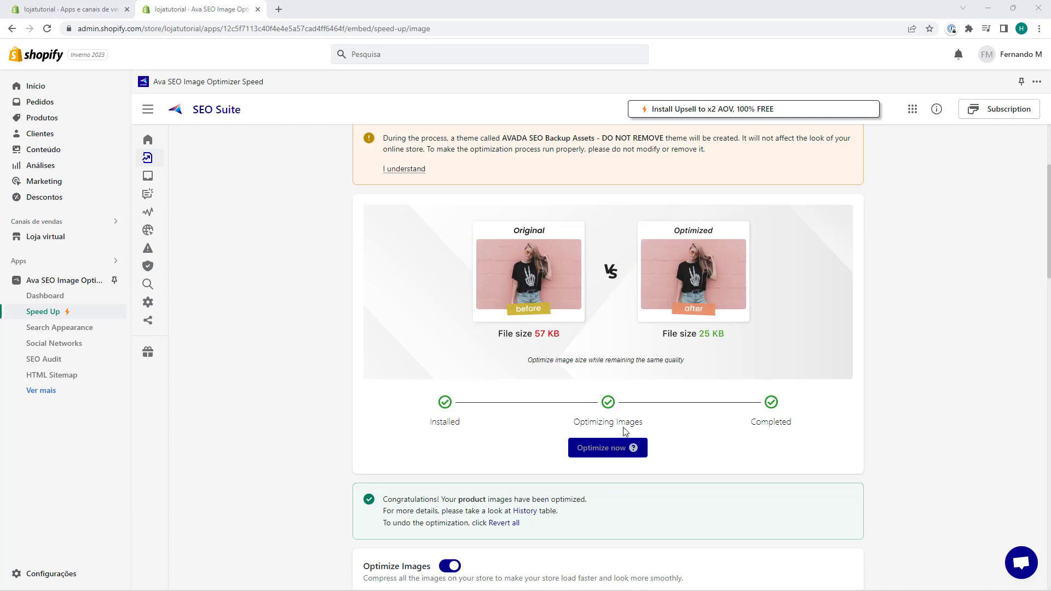
Review the backup theme notice and the image optimization progress and completion status.
{"action": "scroll", "coordinate": [580, 433], "scroll_direction": "up", "scroll_amount": 1}
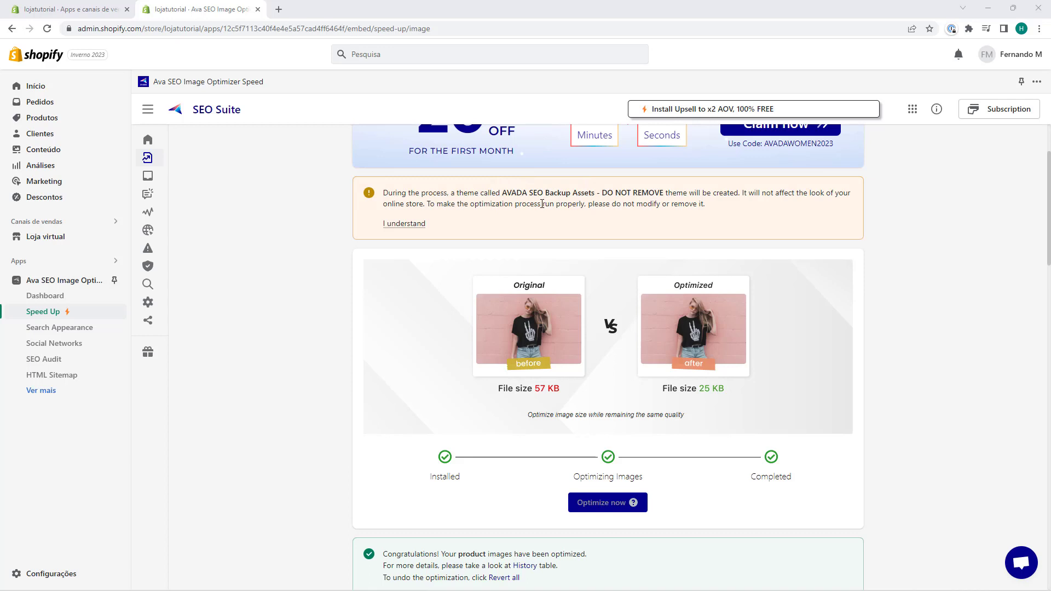
{"action": "scroll", "coordinate": [541, 204], "scroll_direction": "down", "scroll_amount": 1}
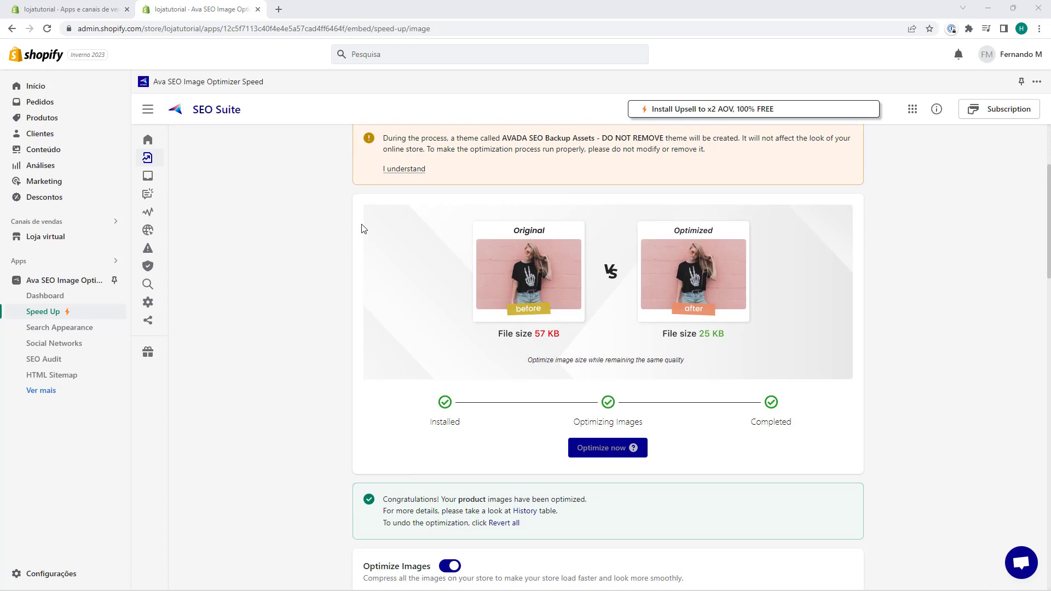
{"action": "scroll", "coordinate": [361, 229], "scroll_direction": "down", "scroll_amount": 1}
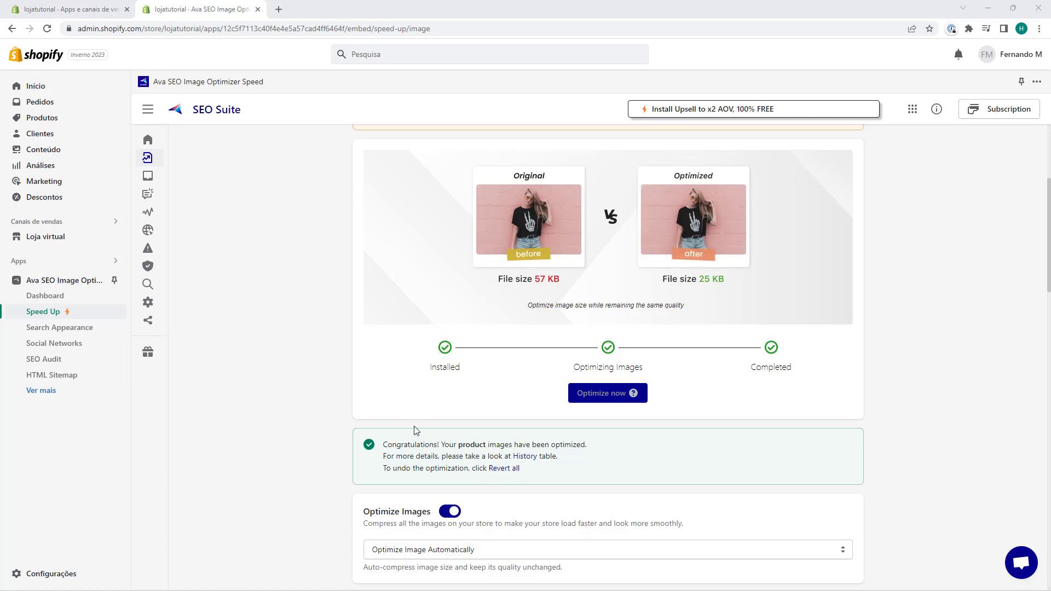
{"action": "scroll", "coordinate": [413, 426], "scroll_direction": "up", "scroll_amount": 1}
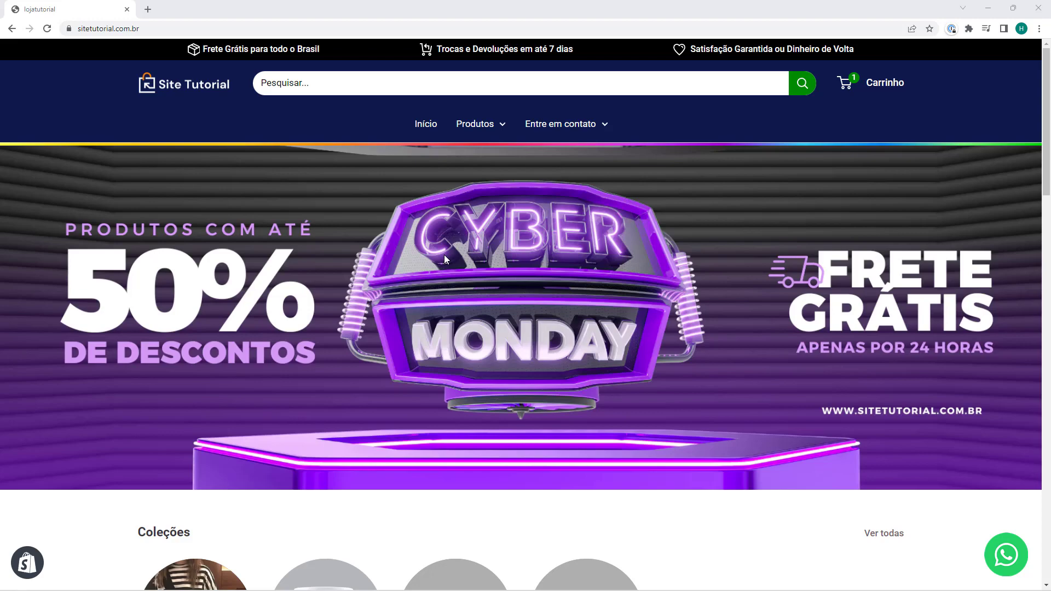
View the sitetutorial.com.br storefront home page and reload it to check how it loads.
{"action": "scroll", "coordinate": [453, 304], "scroll_direction": "down", "scroll_amount": 2}
{"action": "scroll", "coordinate": [224, 248], "scroll_direction": "up", "scroll_amount": 2}
{"action": "left_click", "coordinate": [48, 32]}
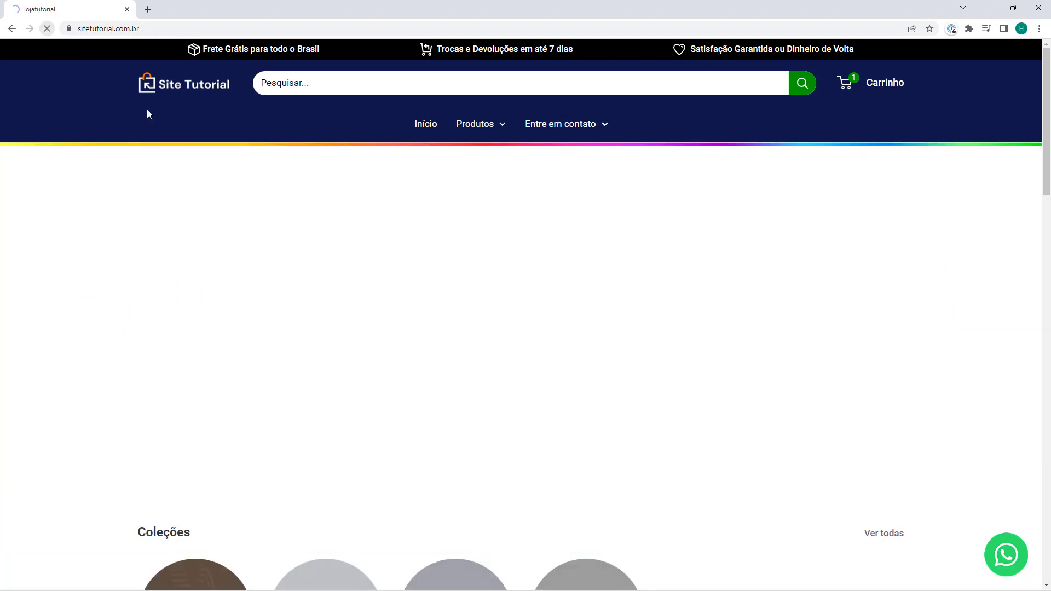
Examine the reloaded storefront home page from the banner through the collections, best sellers and new arrivals to check that the images load.
{"action": "scroll", "coordinate": [595, 325], "scroll_direction": "down", "scroll_amount": 3}
{"action": "scroll", "coordinate": [595, 325], "scroll_direction": "down", "scroll_amount": 1}
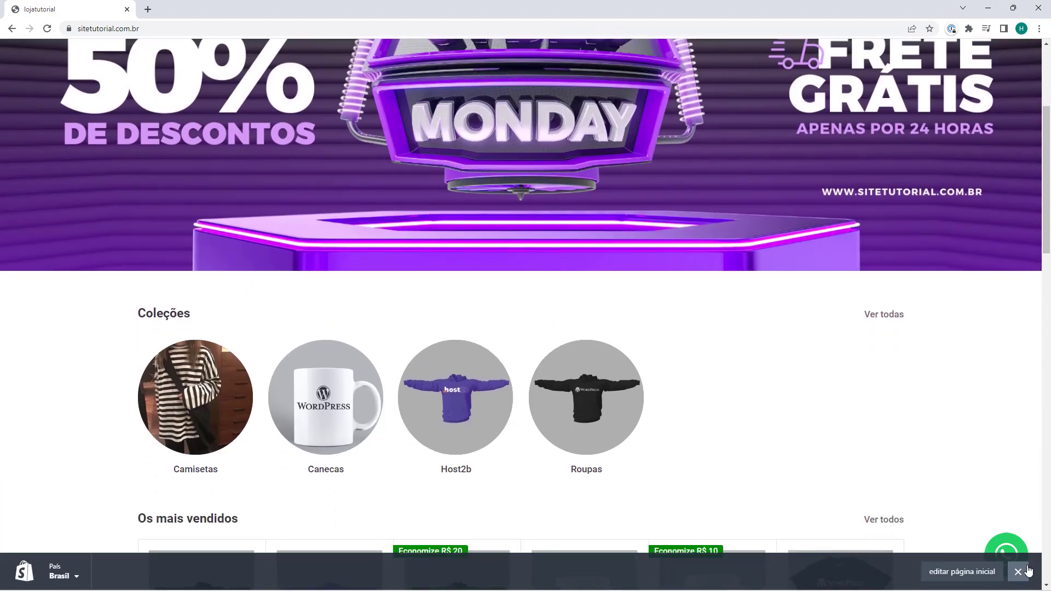
{"action": "scroll", "coordinate": [376, 308], "scroll_direction": "down", "scroll_amount": 3}
{"action": "scroll", "coordinate": [372, 305], "scroll_direction": "up", "scroll_amount": 7}
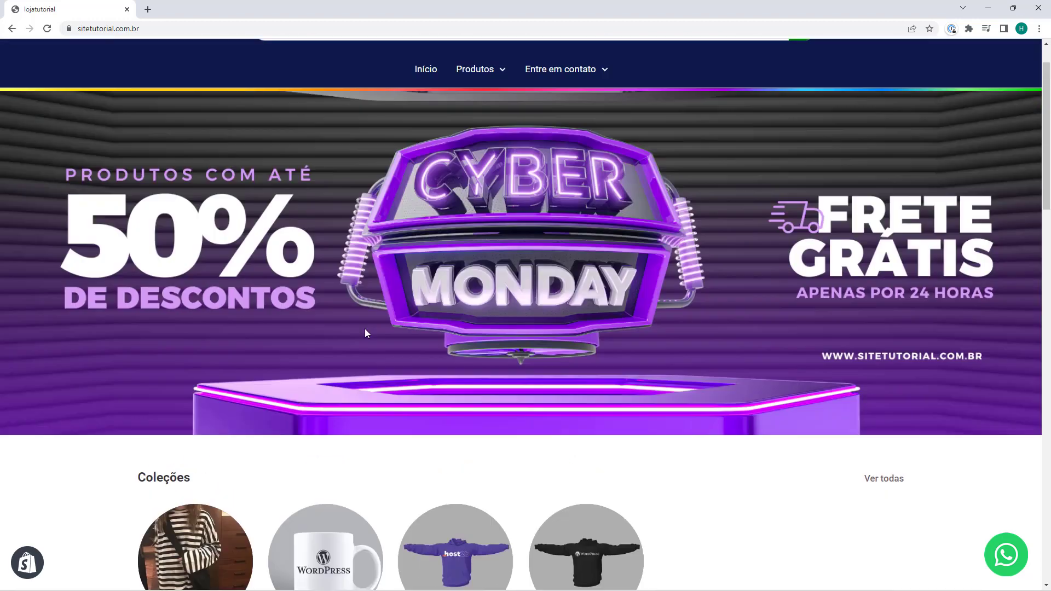
{"action": "scroll", "coordinate": [444, 219], "scroll_direction": "down", "scroll_amount": 11}
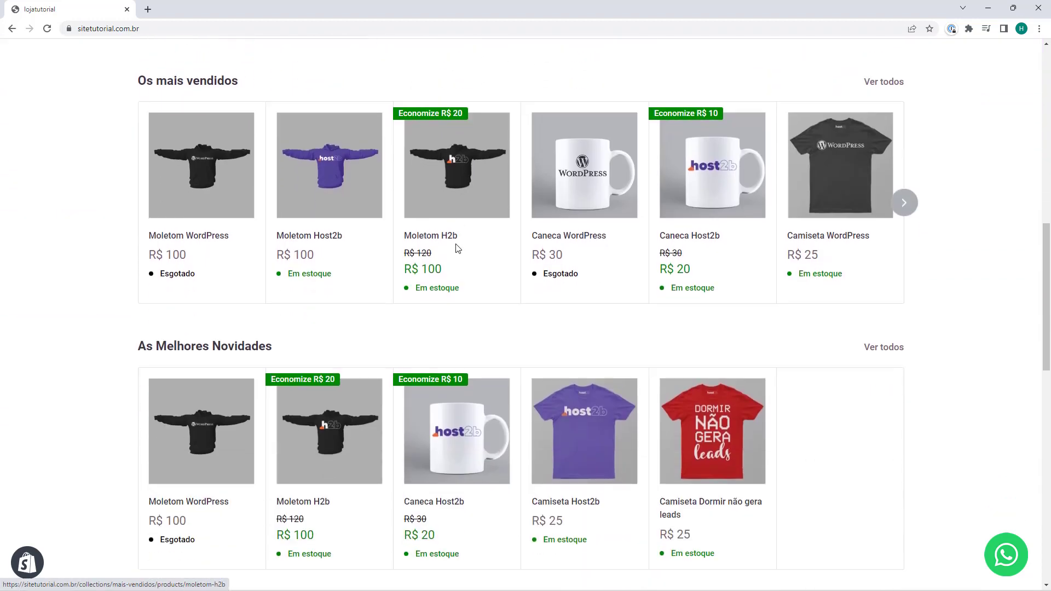
{"action": "scroll", "coordinate": [382, 253], "scroll_direction": "down", "scroll_amount": 2}
{"action": "scroll", "coordinate": [382, 253], "scroll_direction": "up", "scroll_amount": 13}
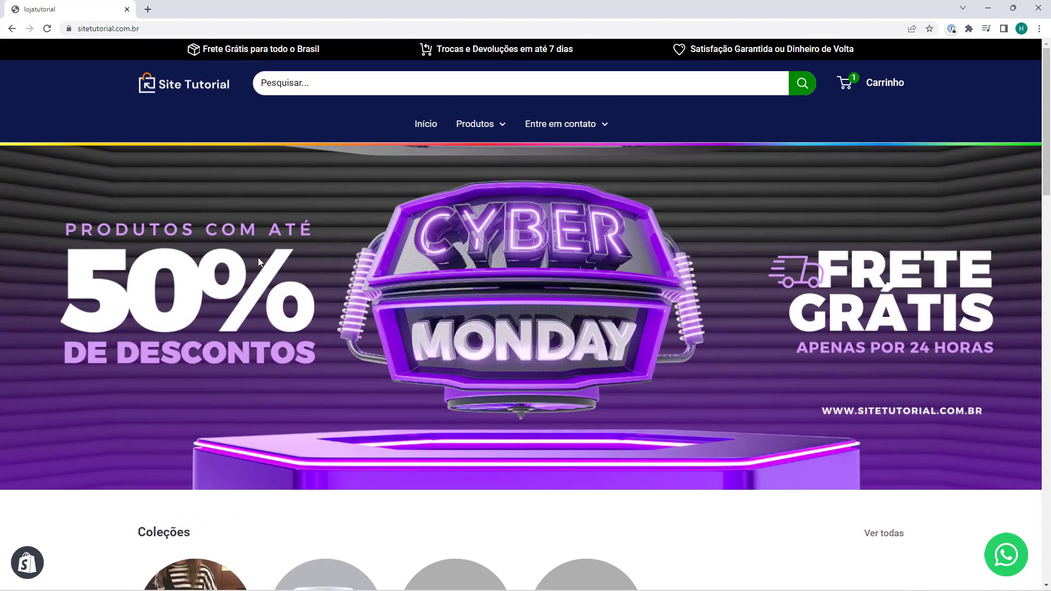
Switch to the Shopify admin and review the Ava SEO Suite dashboard's SEO score, estimated savings and quicklinks.
{"action": "key", "text": "alt+Tab"}
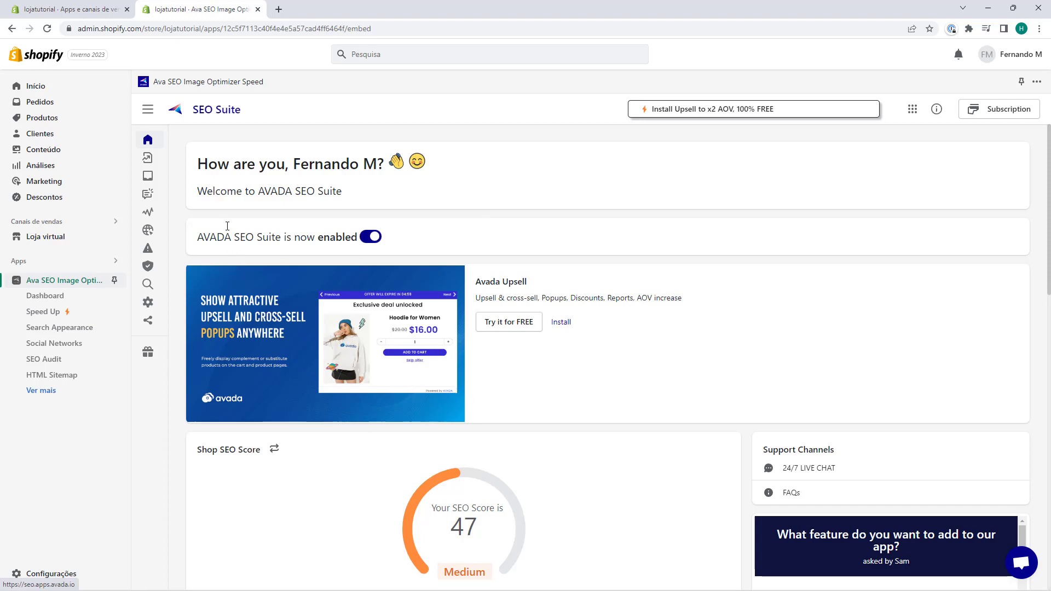
{"action": "scroll", "coordinate": [203, 196], "scroll_direction": "down", "scroll_amount": 4}
{"action": "scroll", "coordinate": [199, 184], "scroll_direction": "down", "scroll_amount": 3}
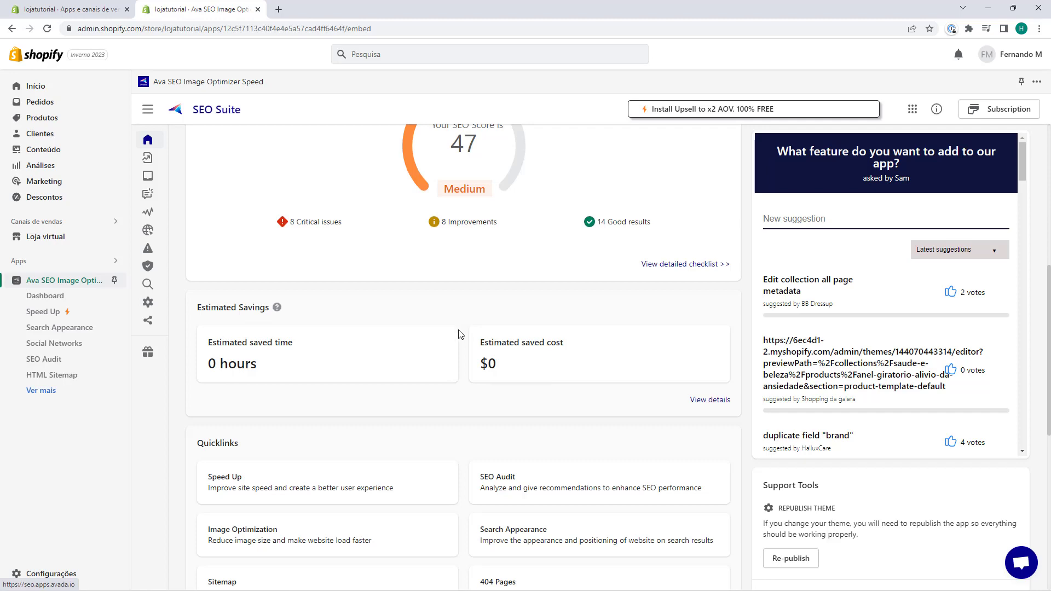
{"action": "scroll", "coordinate": [460, 332], "scroll_direction": "up", "scroll_amount": 7}
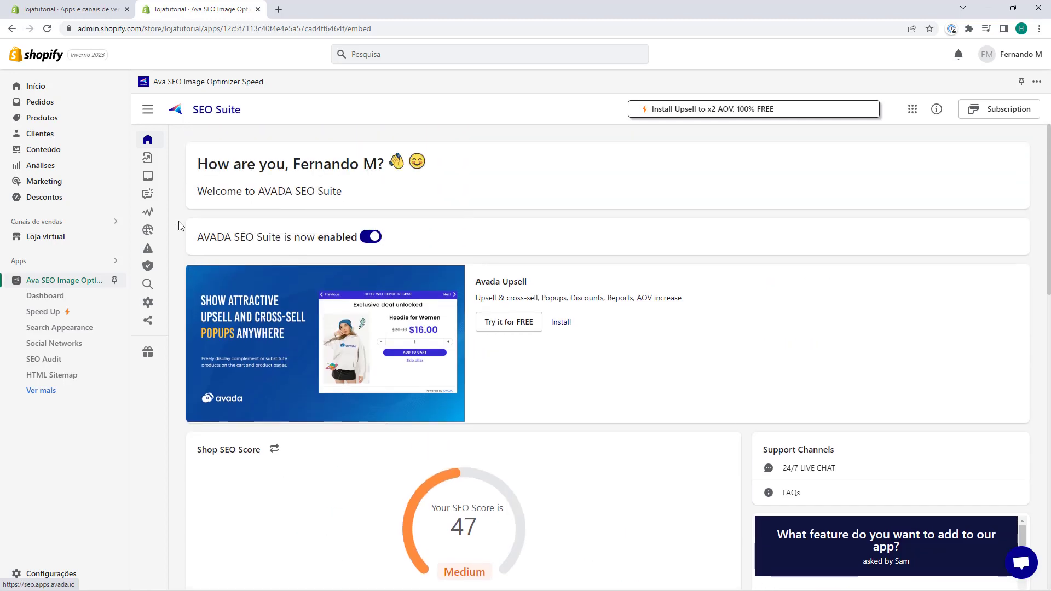